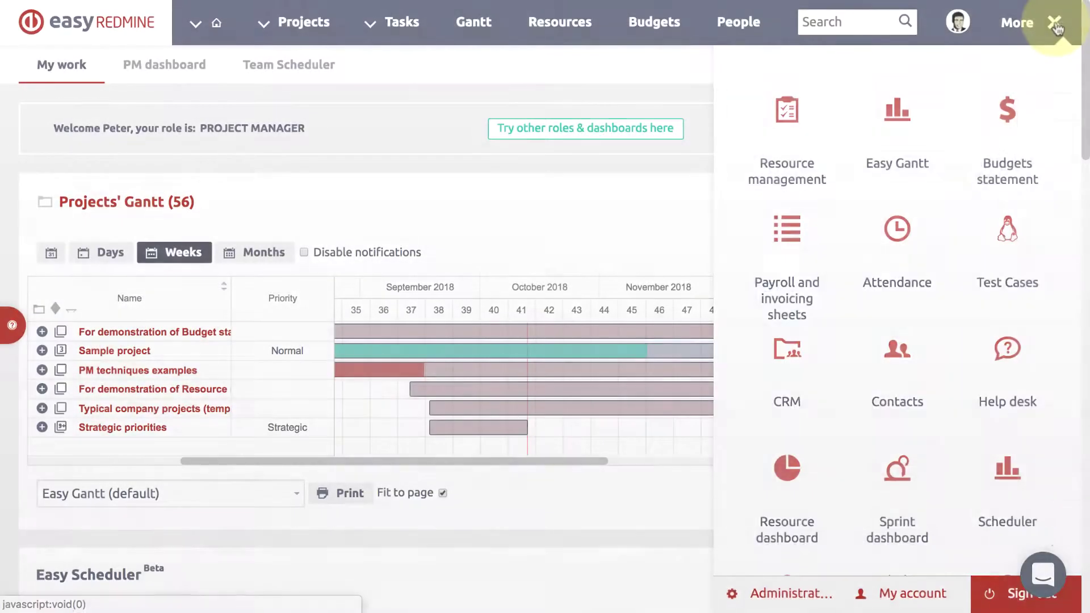
Open the global Resource management chart and switch it to Reservations mode
click(780, 170)
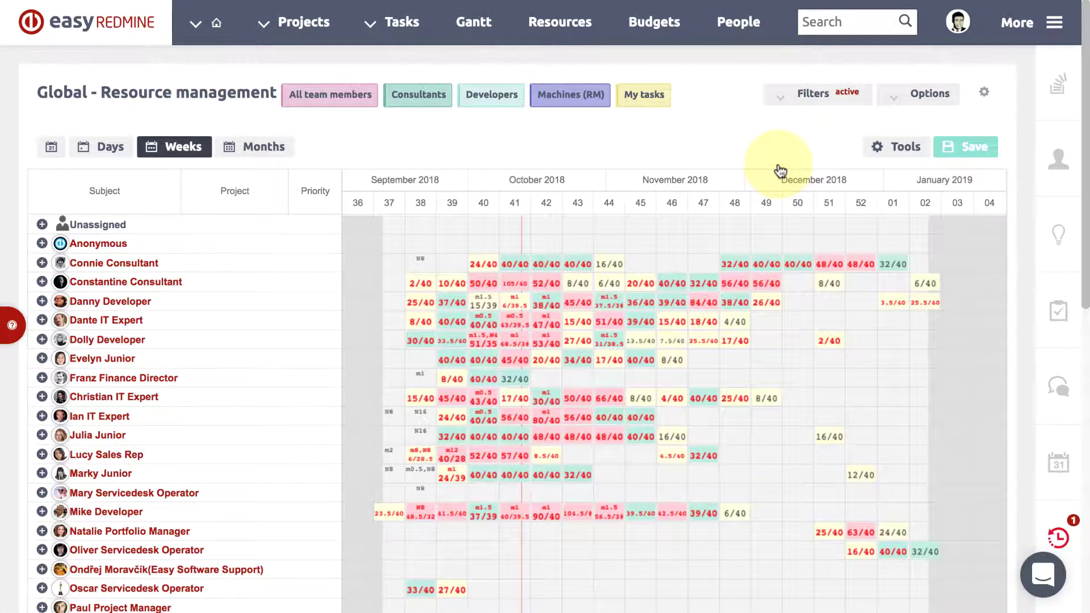
click(894, 147)
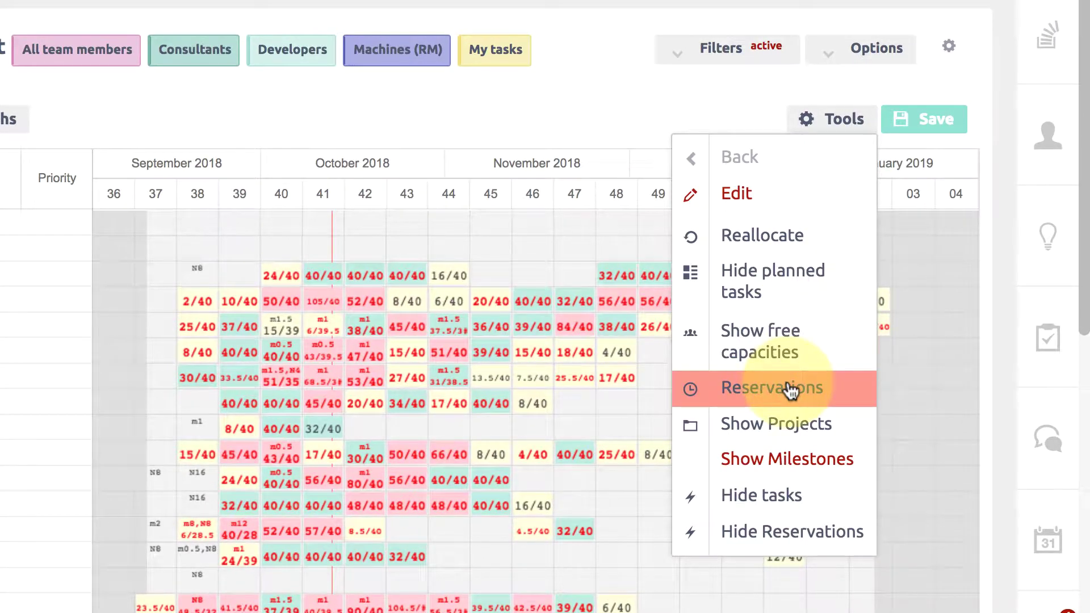
click(787, 390)
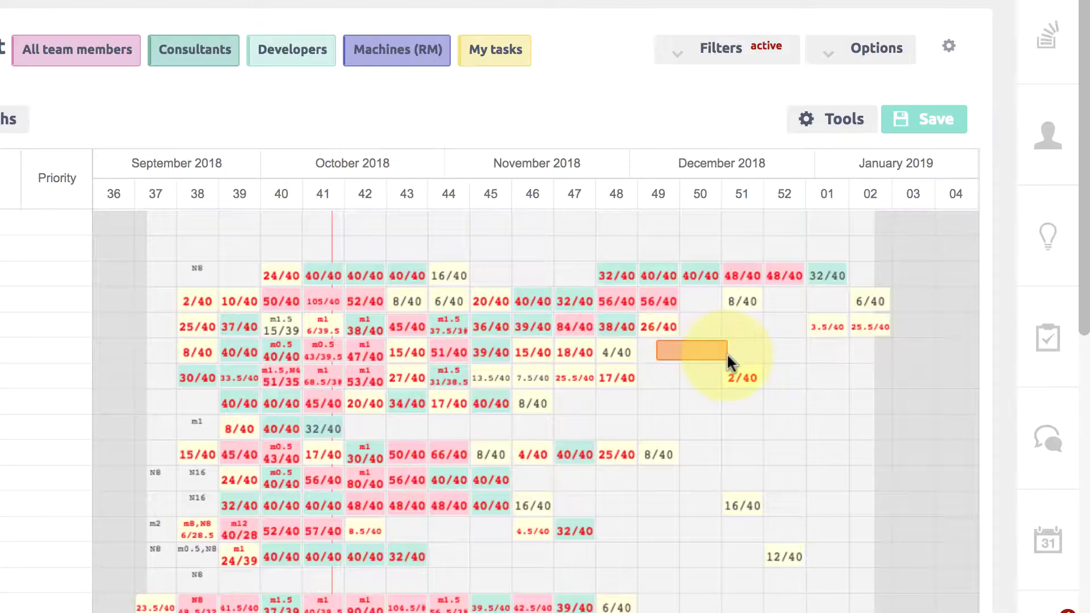
Reserve 50 hours of 'support during implementation' for Dante IT Expert, 6–21 December 2018
drag(660, 351, 747, 356)
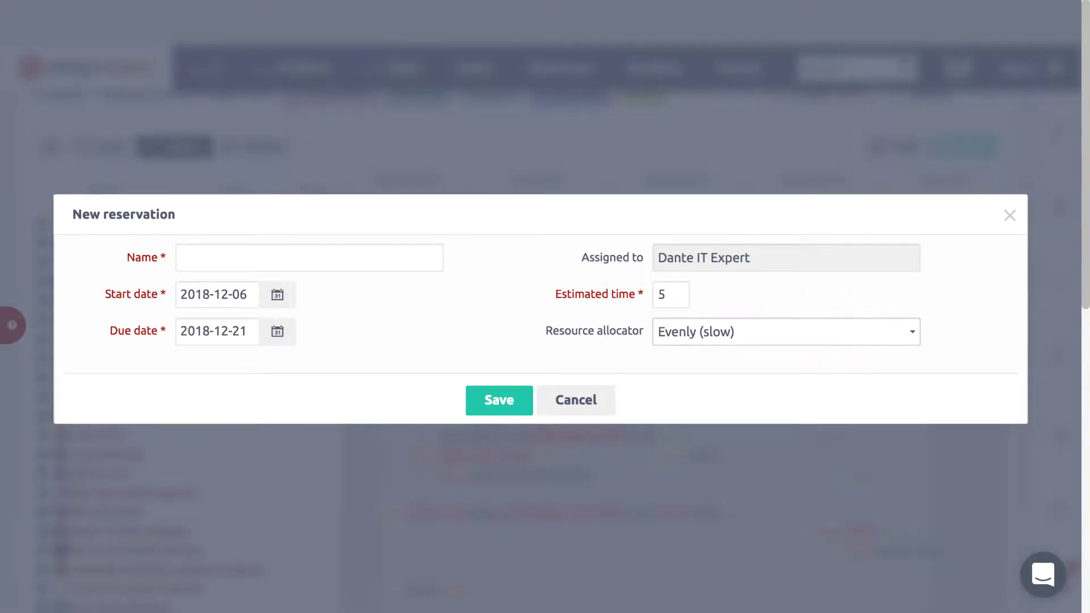
text(support d)
click(264, 295)
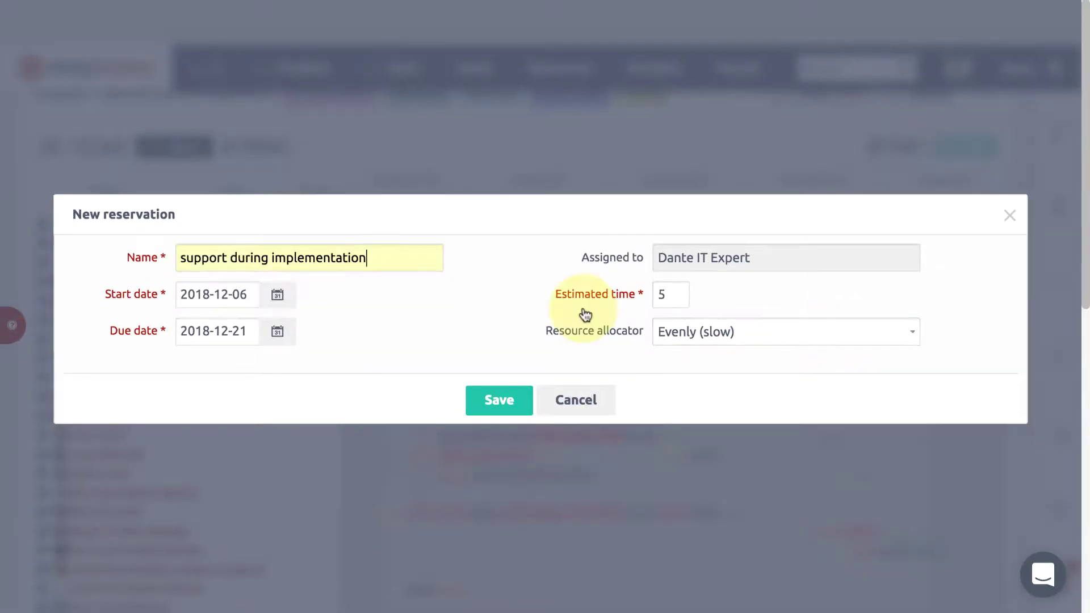
click(670, 294)
text(0)
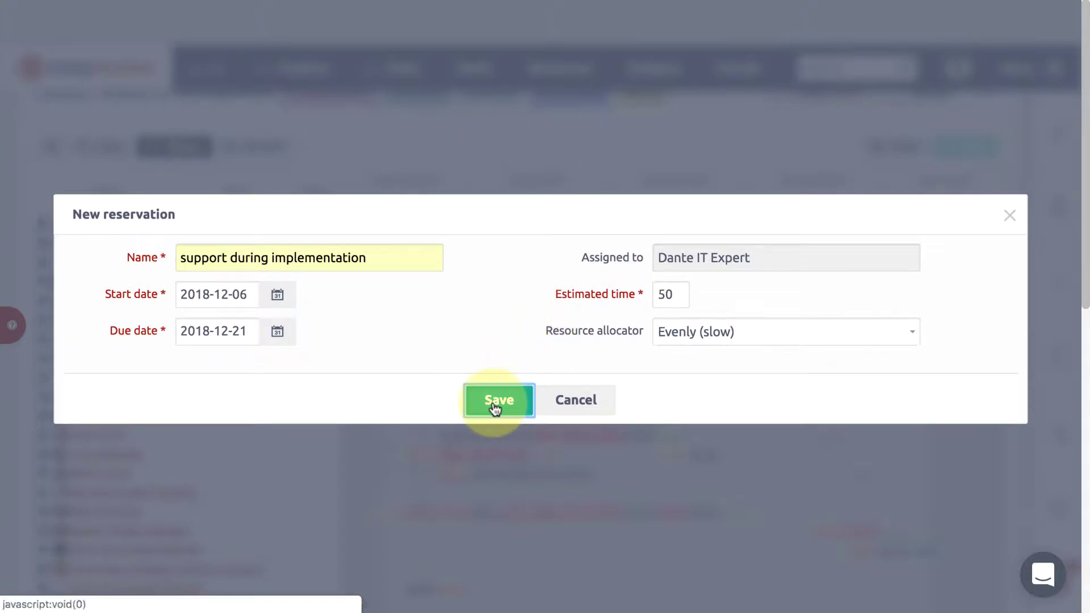
click(496, 399)
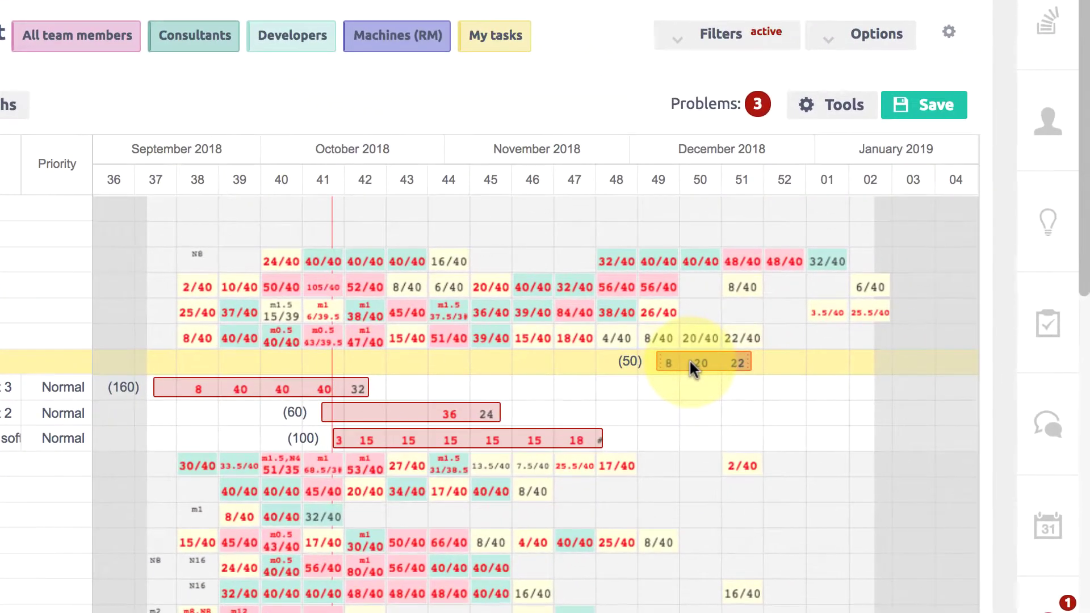
Stretch the support reservation one week and set its allocator to Future from end
drag(750, 363, 798, 358)
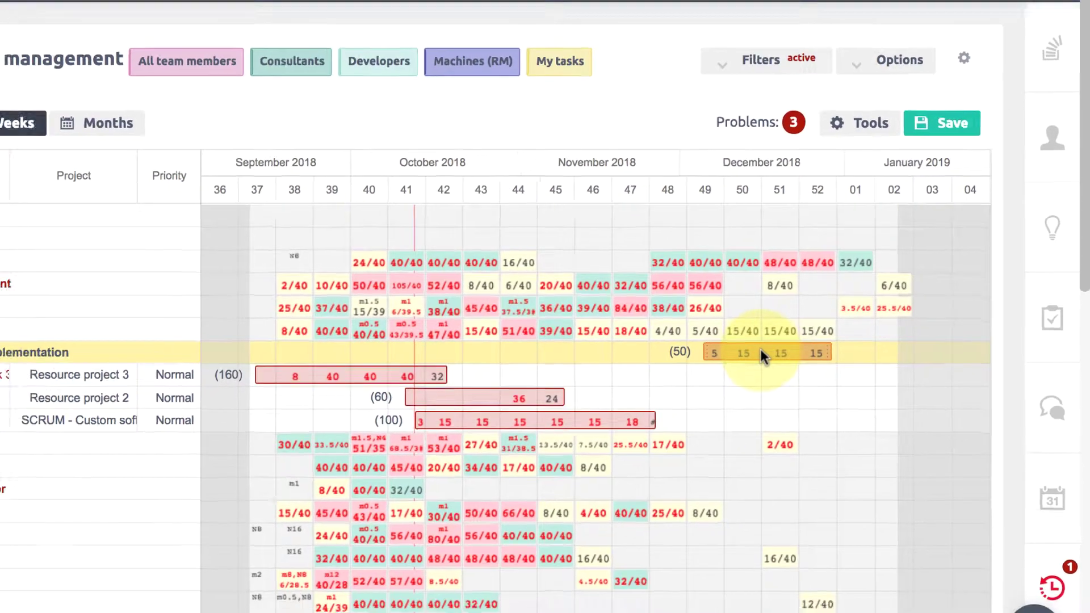
double_click(760, 350)
click(814, 333)
click(799, 349)
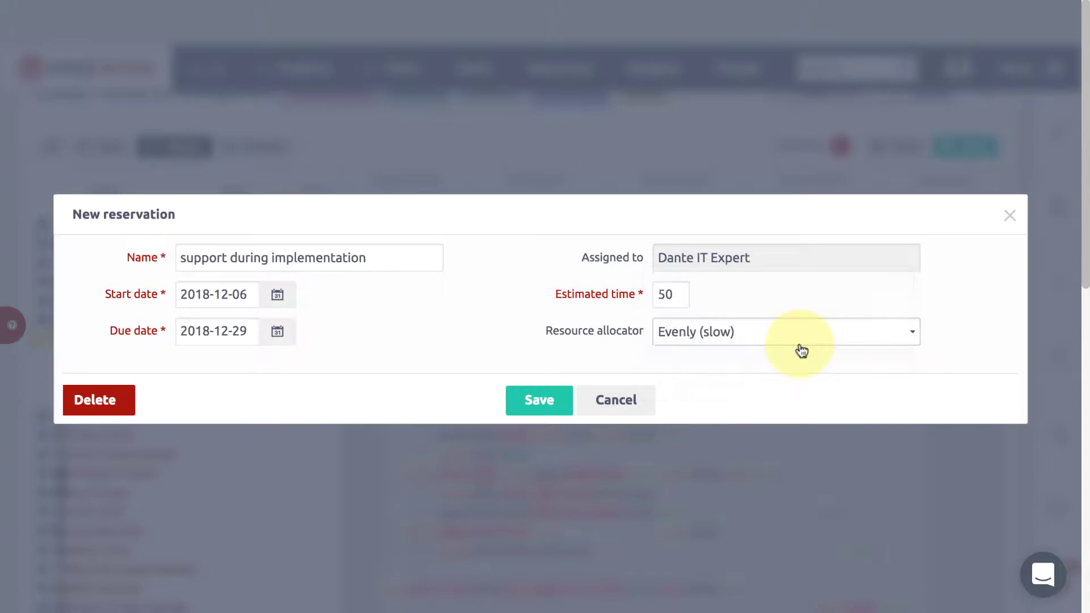
click(538, 399)
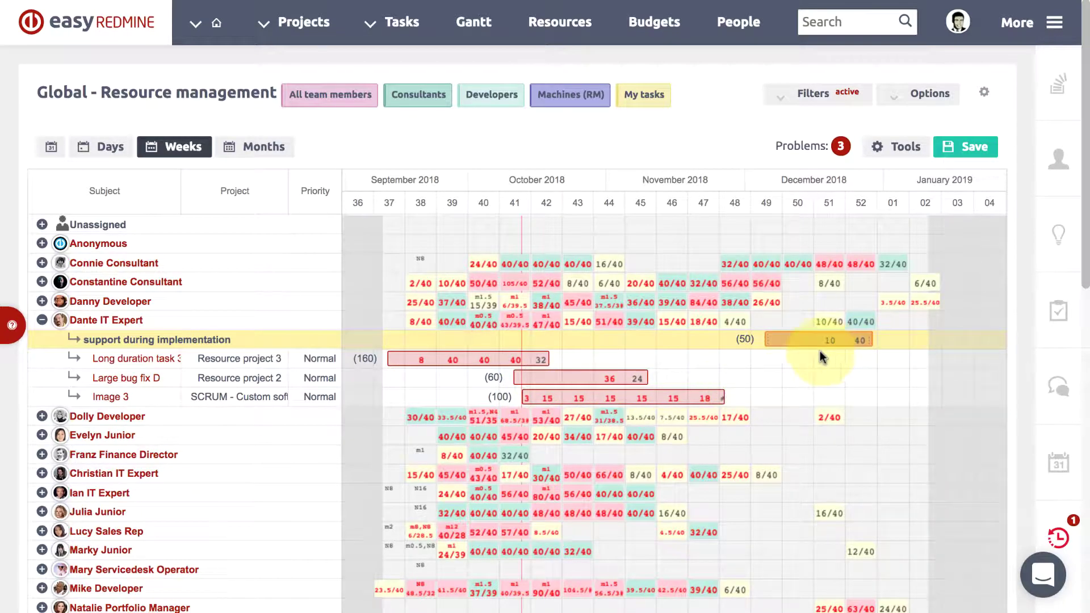
Move the support reservation later, stretch Large bug fix D into week 47, and reassign it to Danny Developer
drag(812, 337, 861, 342)
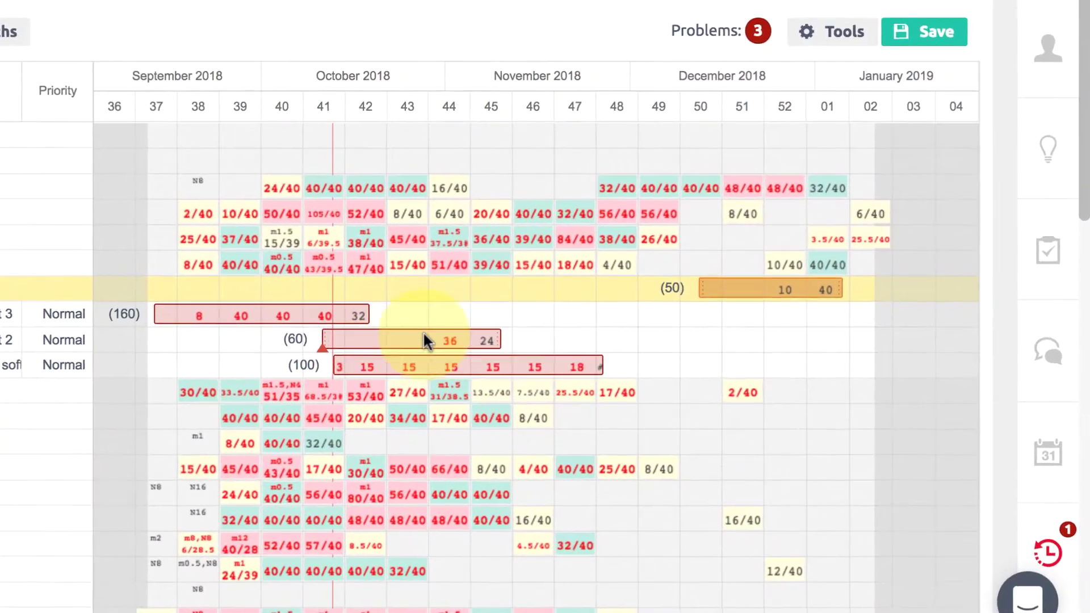
drag(466, 331, 428, 332)
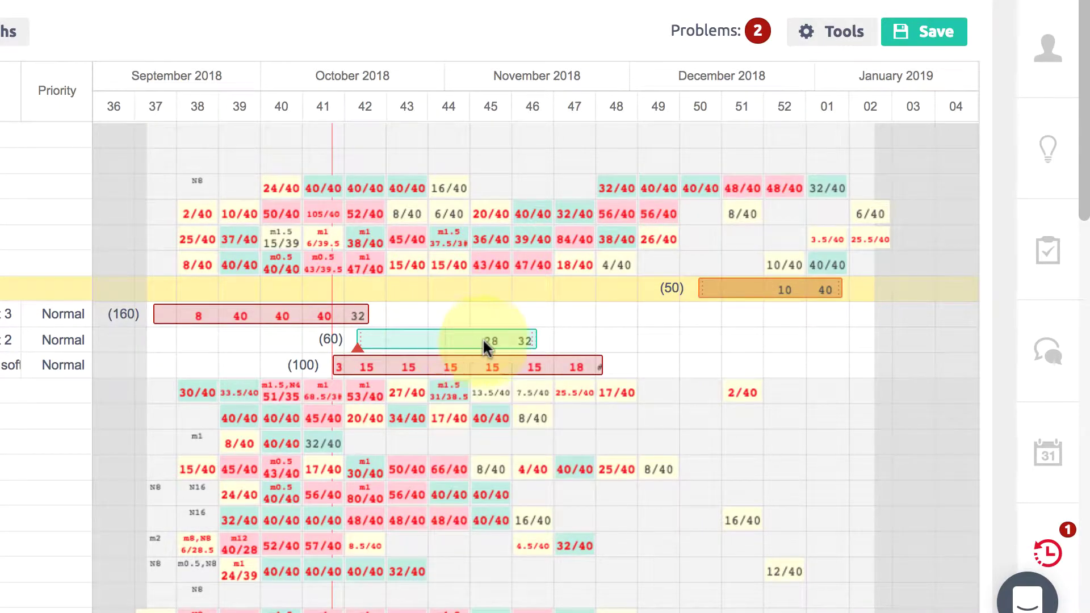
drag(533, 341, 615, 341)
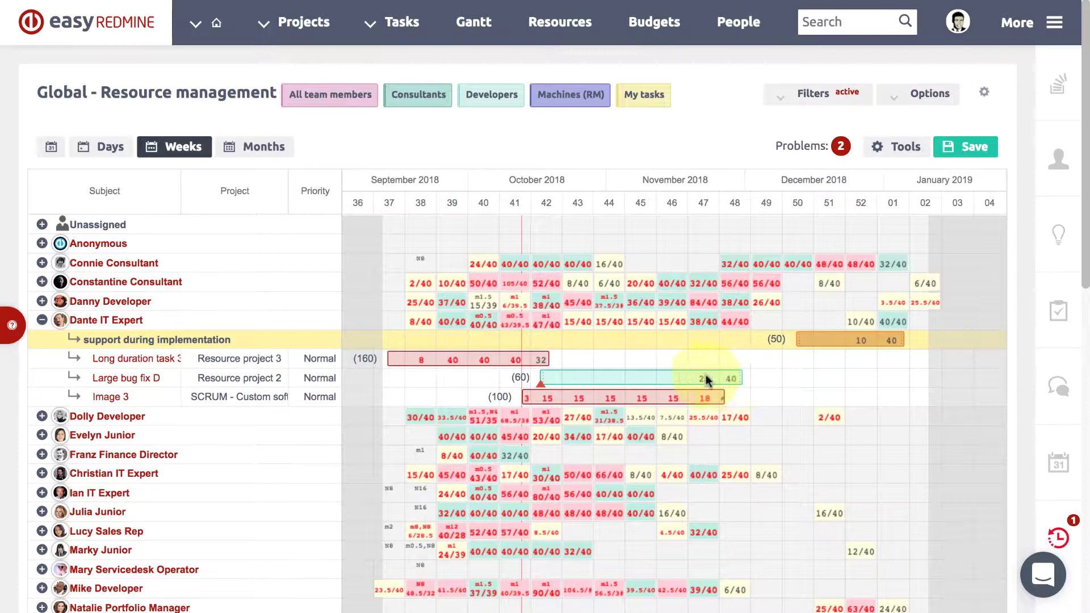
drag(689, 374, 667, 298)
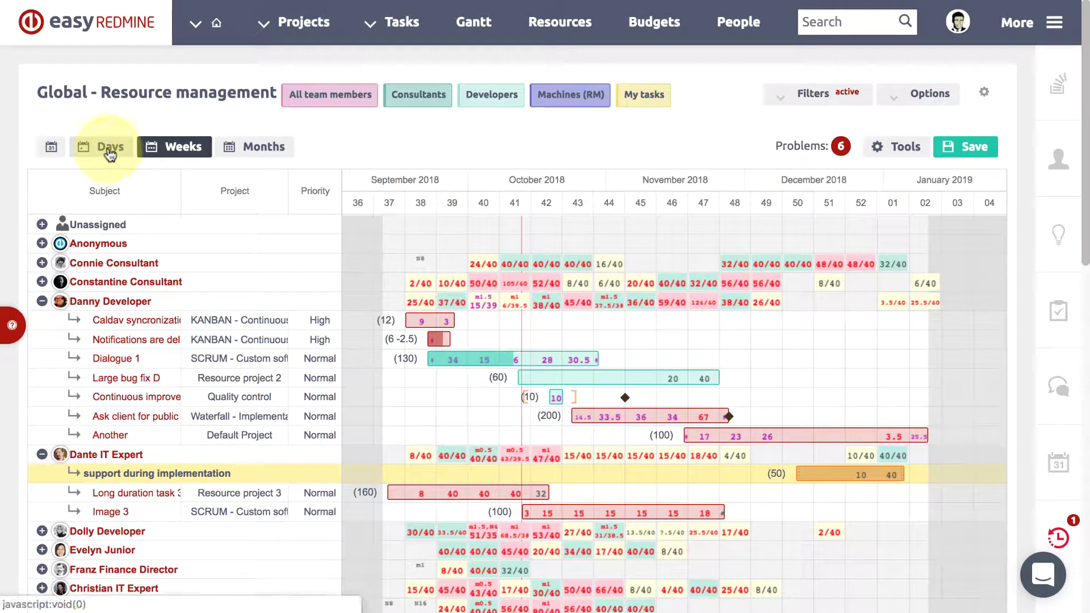
View the chart by Days and by Months, then return to the Weeks view
click(110, 147)
click(251, 146)
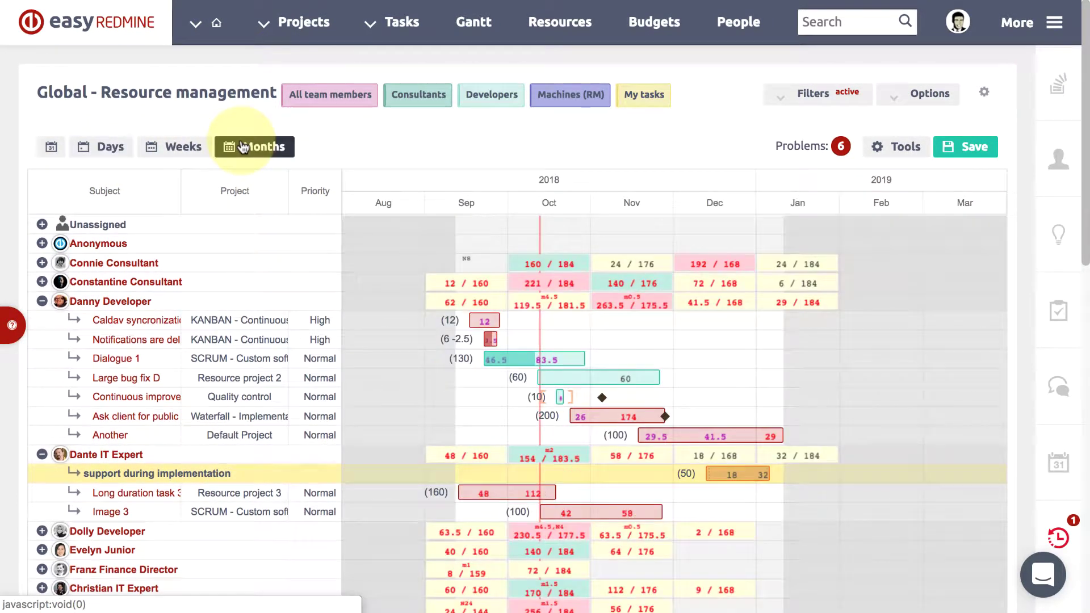
click(183, 146)
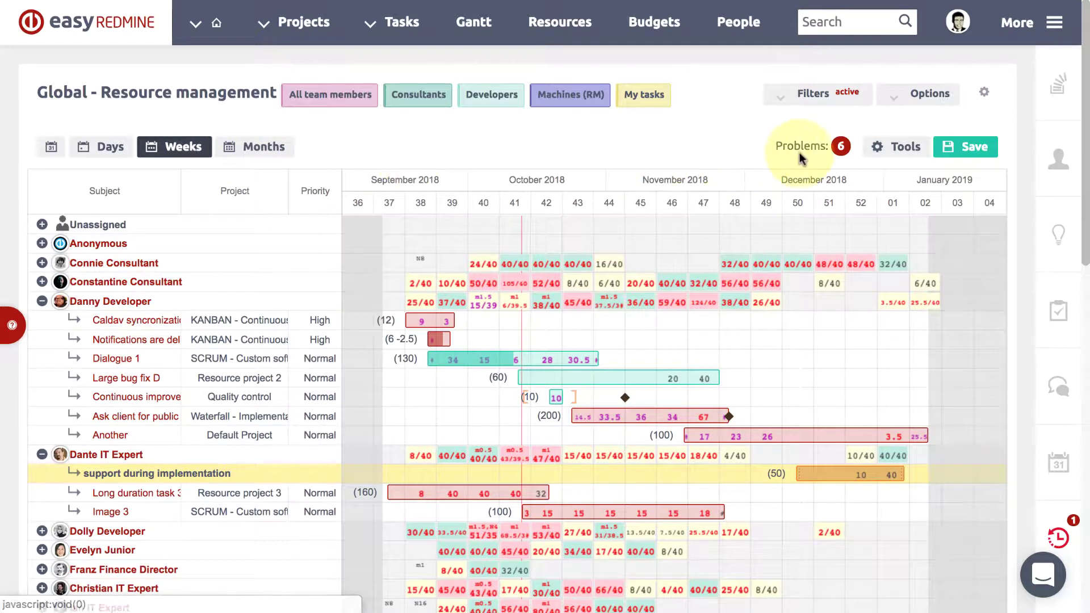
Turn on 'Show free capacities' from the chart's Tools menu
click(898, 147)
click(856, 313)
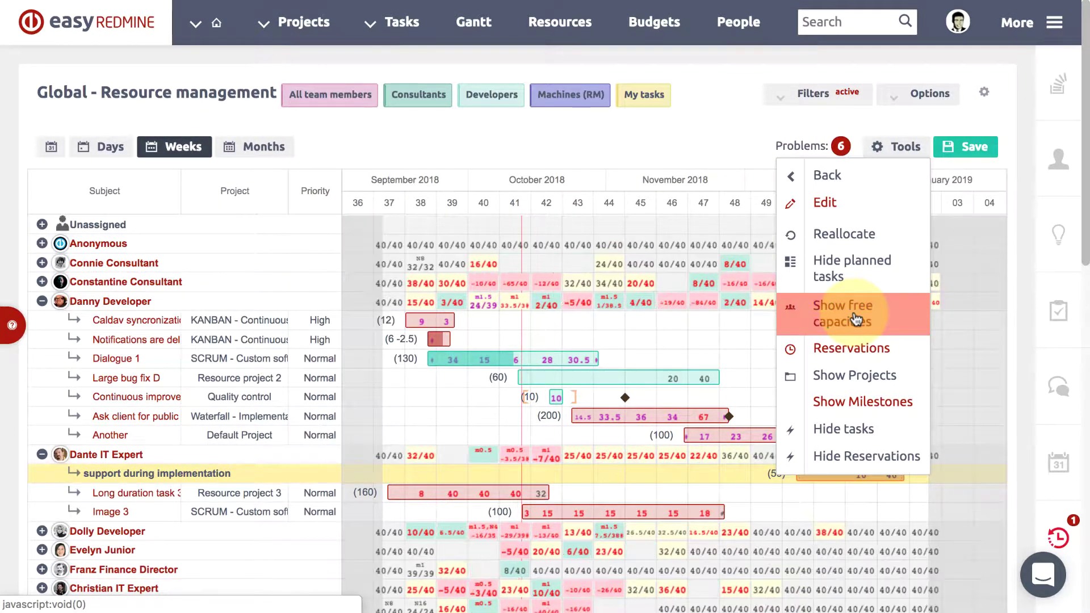